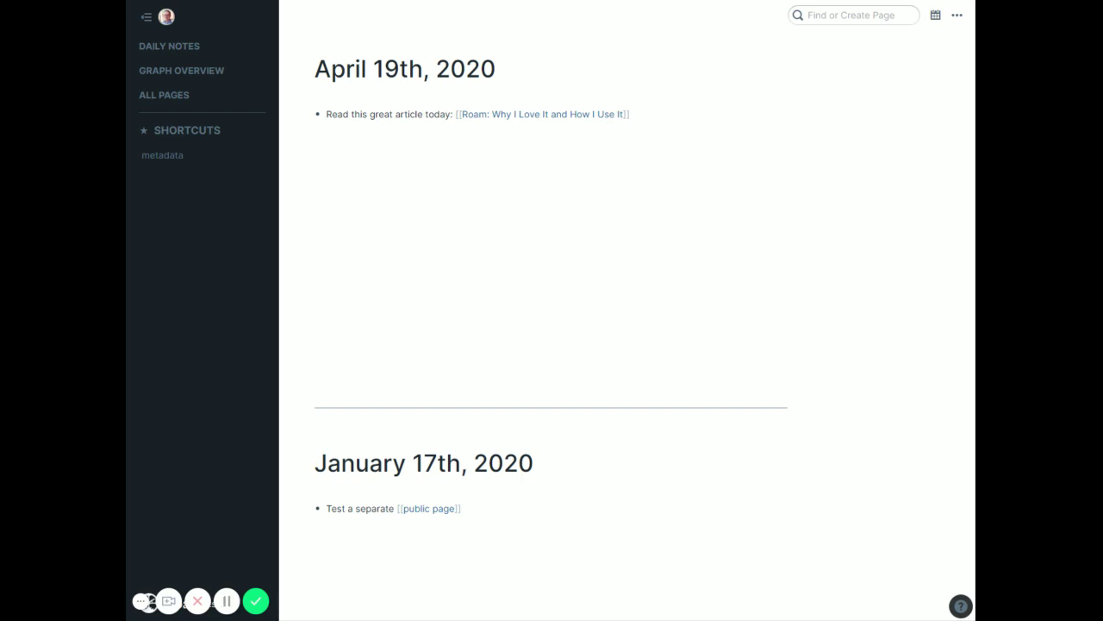
# Step: Add a bullet under the April 19th article: '[[person]] suggested I read [[Man's Search for Meaning]]'
pyautogui.click(724, 111)
pyautogui.press('Return')
pyautogui.write('[[Ste')
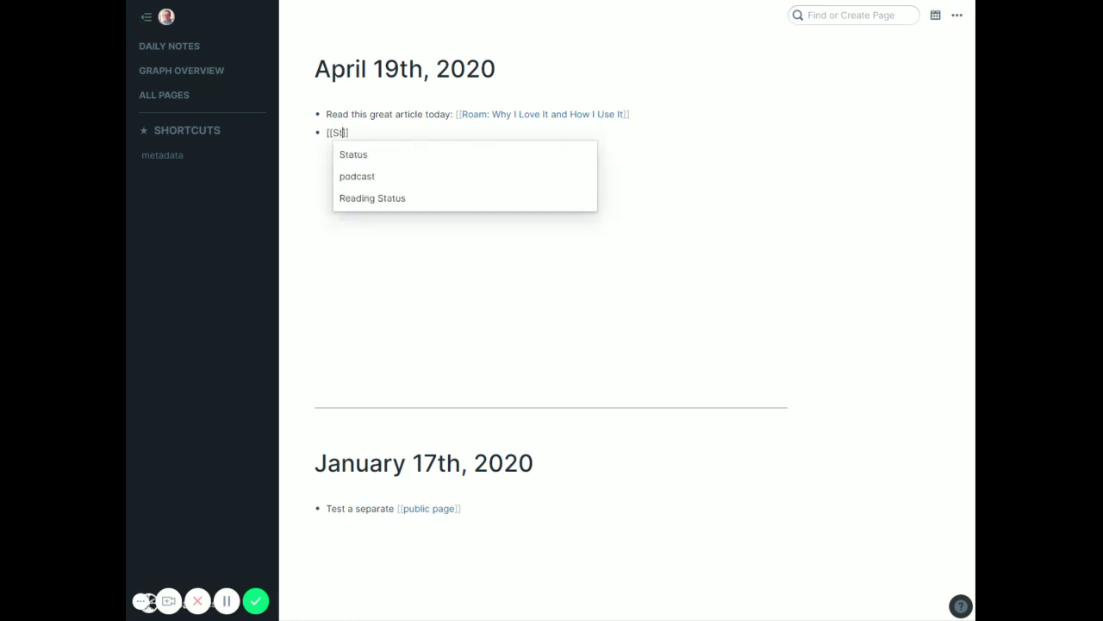
pyautogui.write('ve Smith')
pyautogui.press('End')
pyautogui.write("suggested I read [[Man's S")
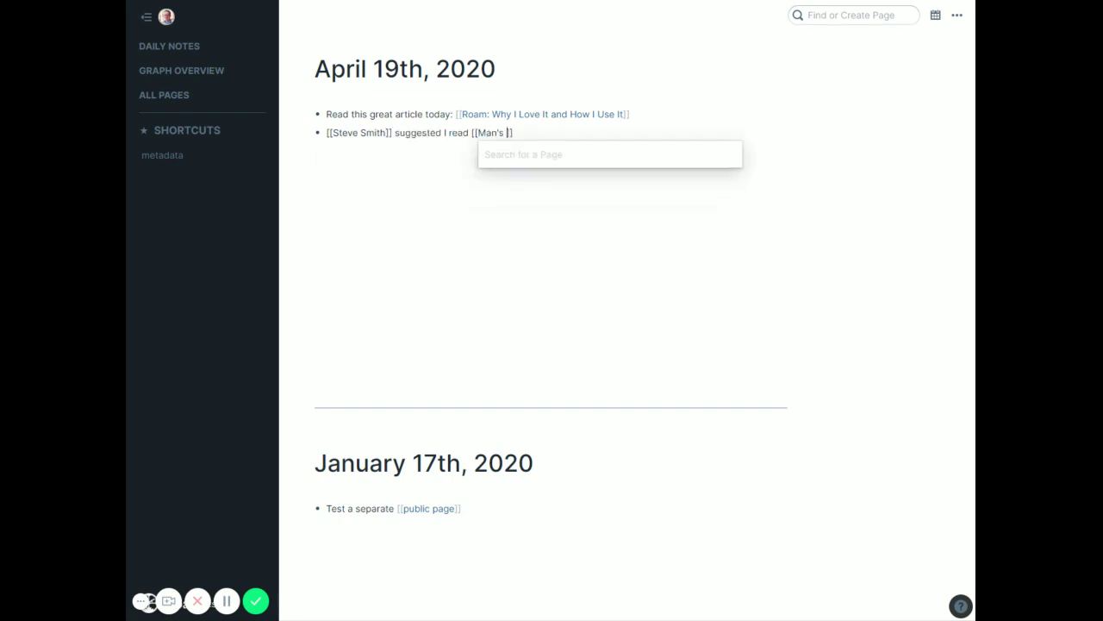
pyautogui.write('earch for Meaning')
pyautogui.click(778, 99)
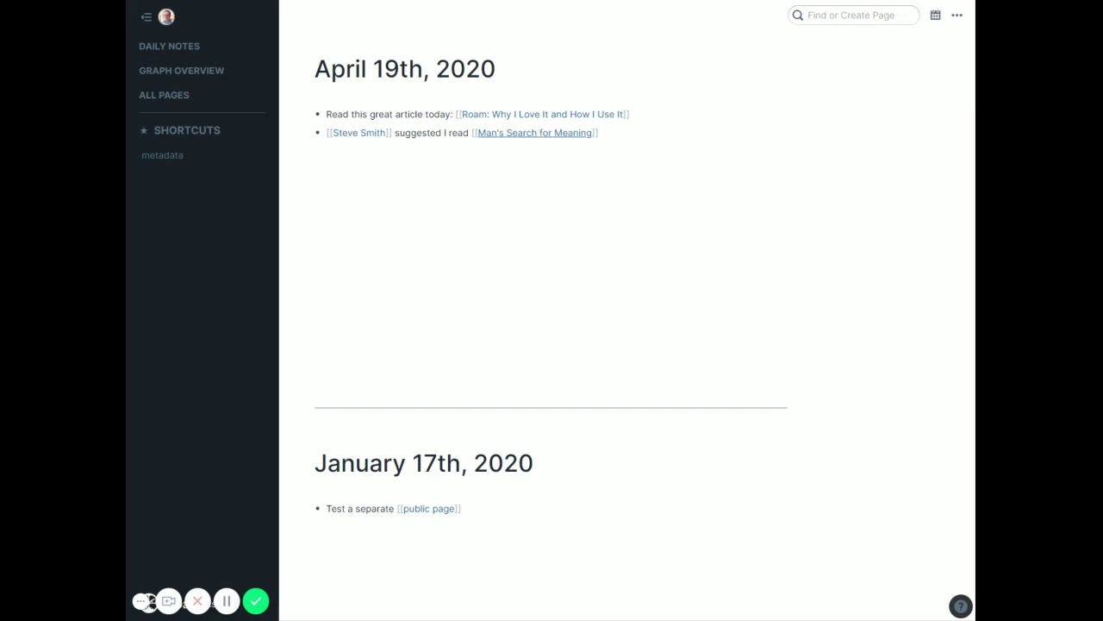
# Step: Copy the Books template fields (Author through Notes) from the metadata page into Man's Search for Meaning
pyautogui.click(535, 133)
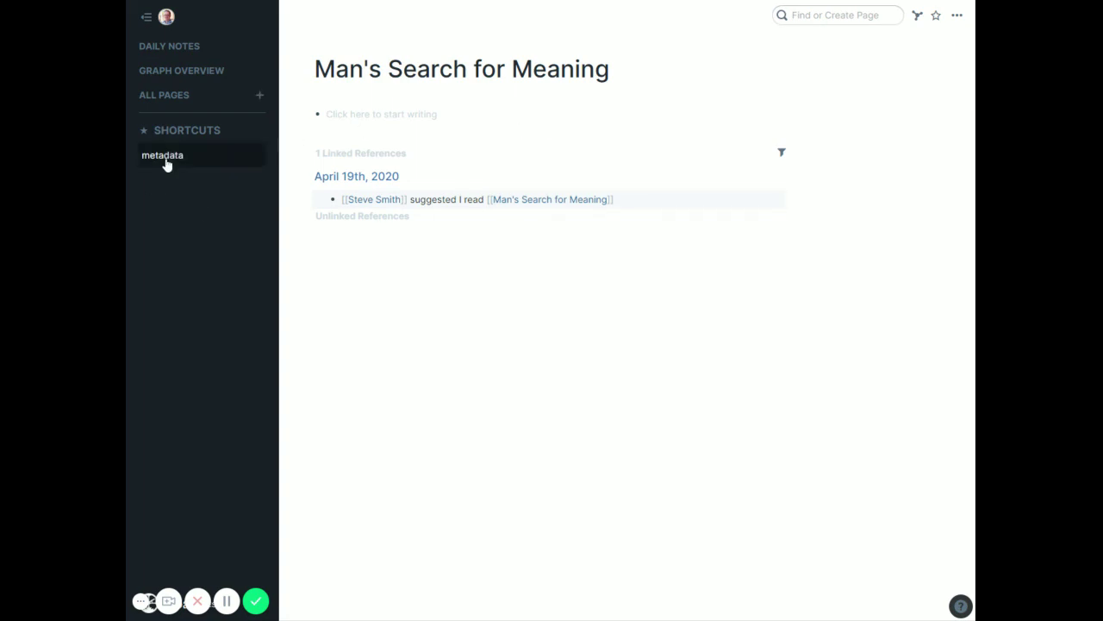
pyautogui.keyDown('shift'); pyautogui.click(164, 157); pyautogui.keyUp('shift')
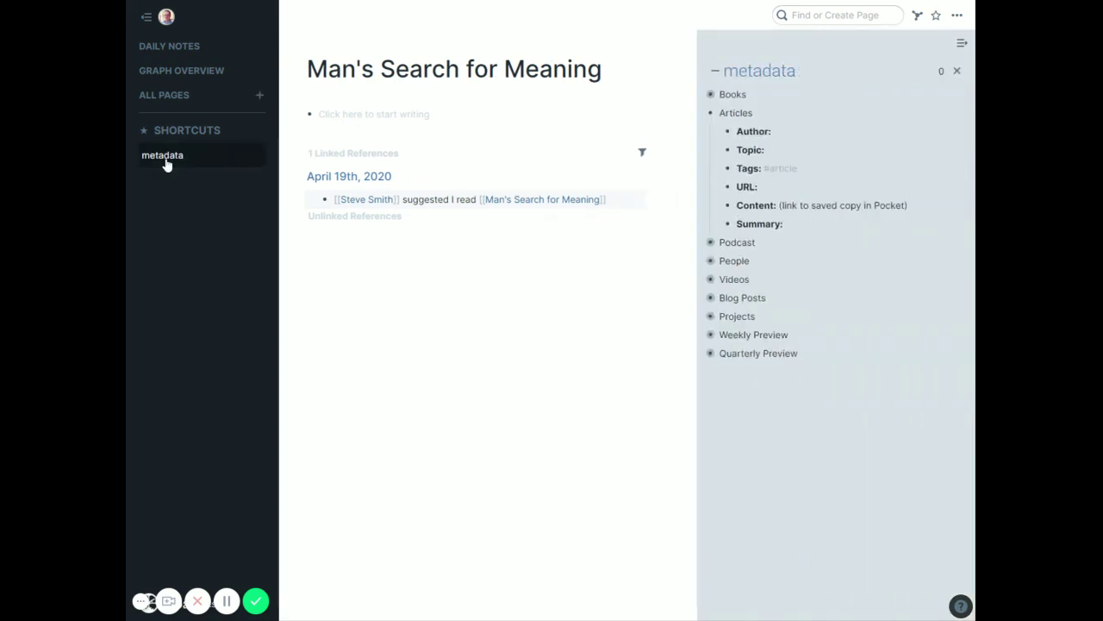
pyautogui.click(701, 113)
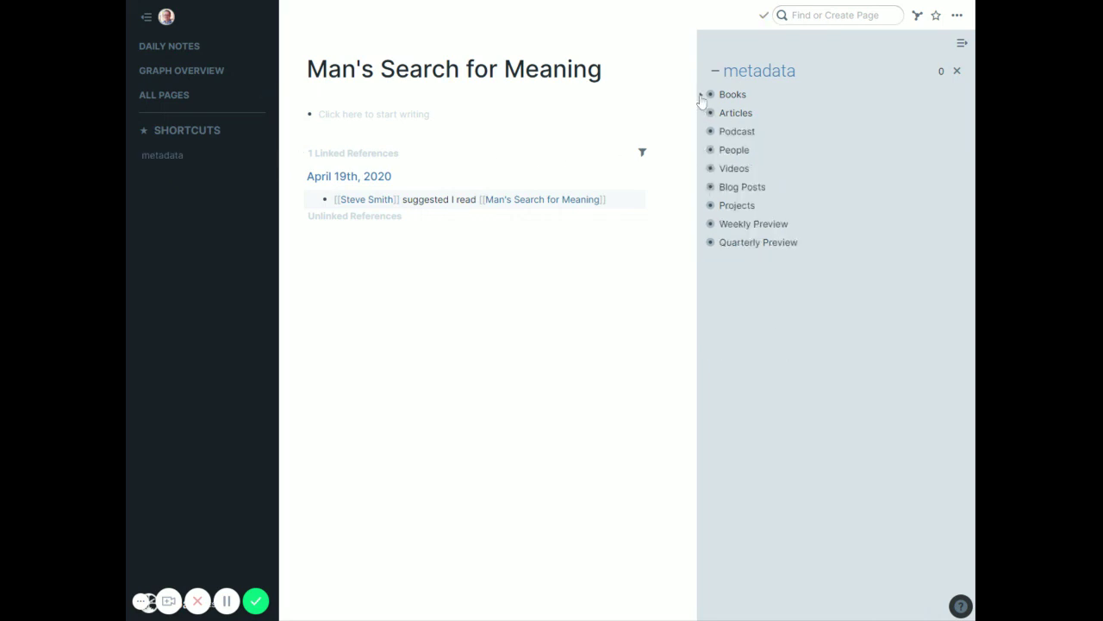
pyautogui.click(701, 94)
pyautogui.moveTo(758, 207); pyautogui.dragTo(702, 117)
pyautogui.click(353, 114)
pyautogui.hotkey('ctrl', 'v')
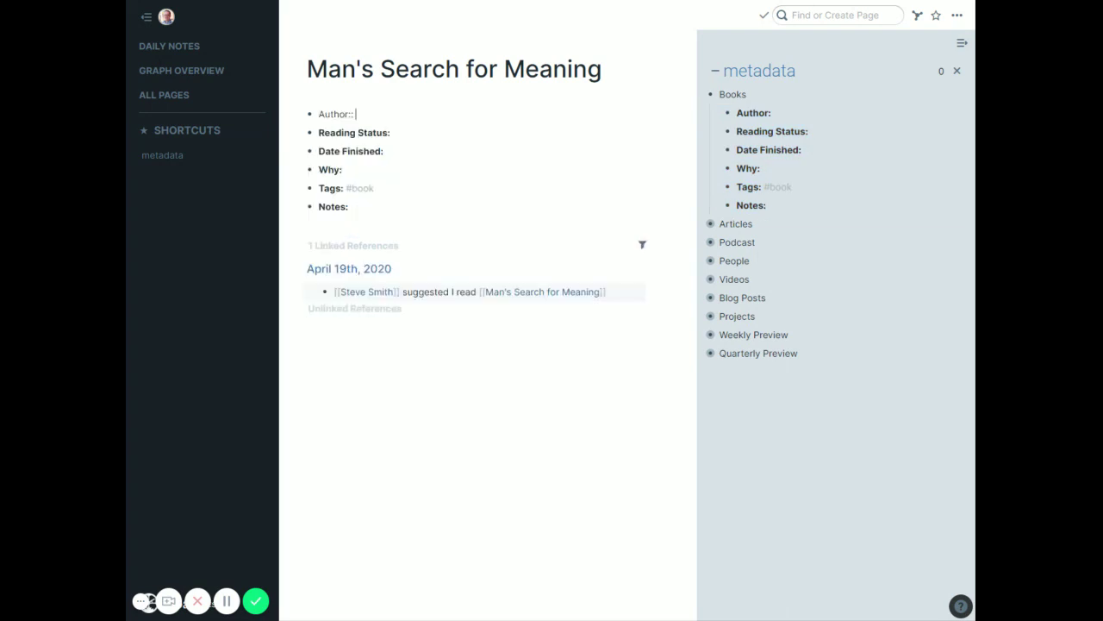
pyautogui.click(957, 71)
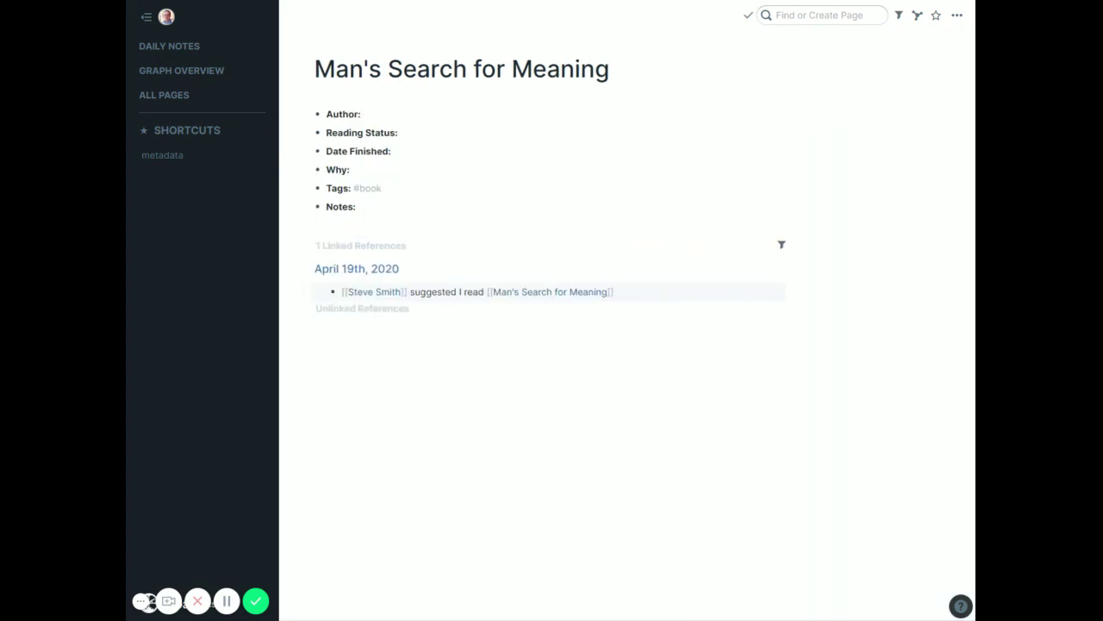
# Step: Fill Author with a linked author page and set Reading Status to #toread
pyautogui.write('[[Viktol Frankl]]')
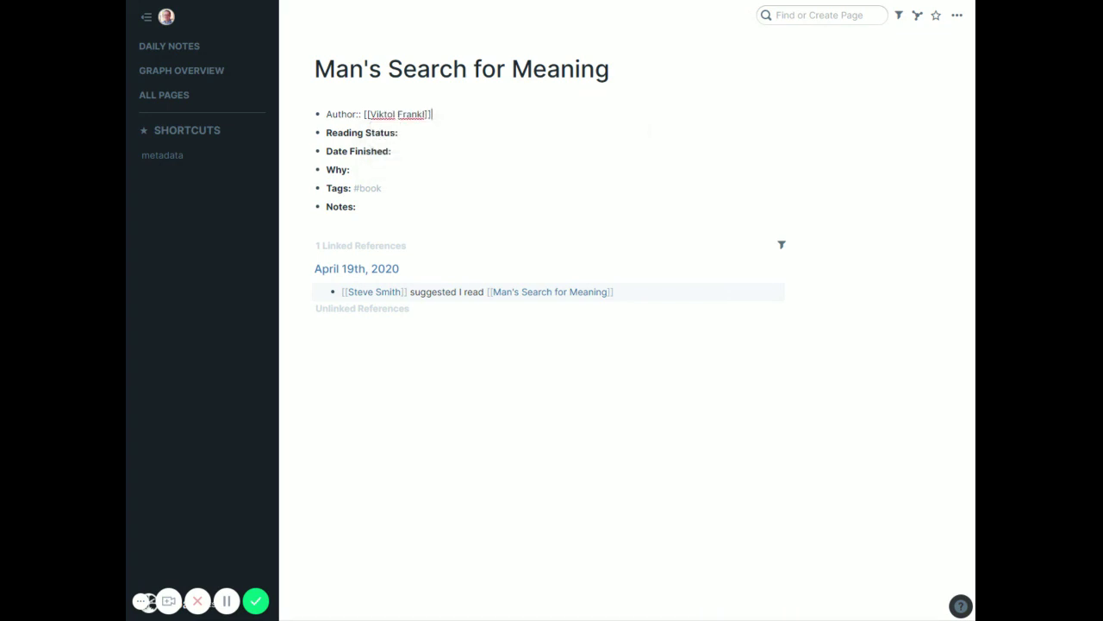
pyautogui.press('Down')
pyautogui.write('#')
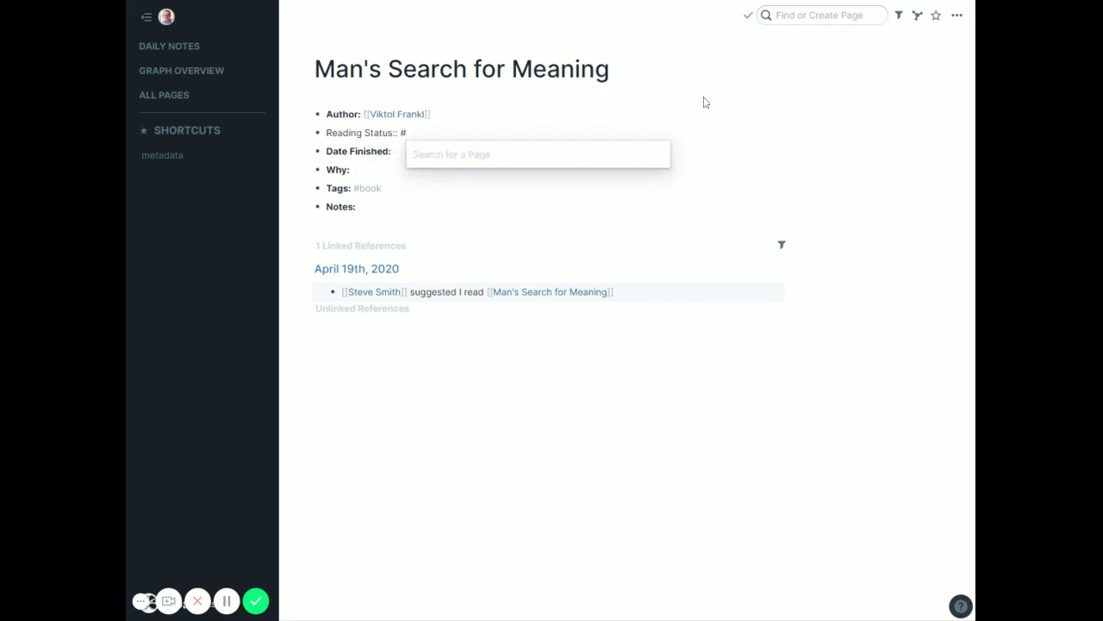
pyautogui.write('toread')
pyautogui.click(805, 113)
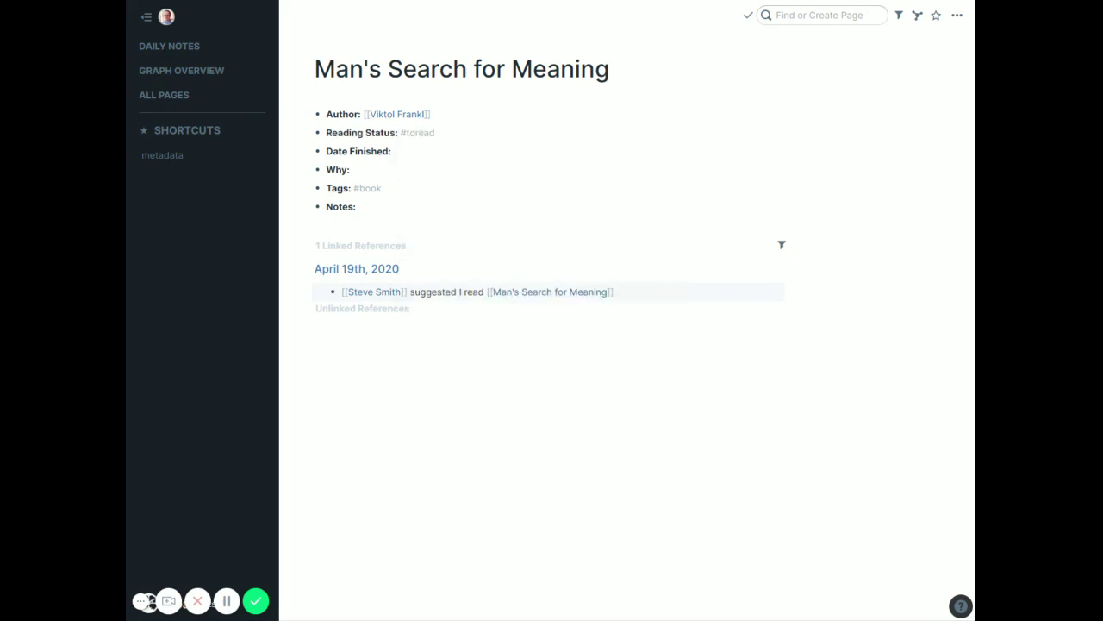
pyautogui.click(435, 132)
pyautogui.press('BackSpace')
pyautogui.press('BackSpace')
pyautogui.press('BackSpace')
pyautogui.press('BackSpace')
pyautogui.press('BackSpace')
pyautogui.press('BackSpace')
pyautogui.press('BackSpace')
pyautogui.write('Finished')
pyautogui.press('BackSpace')
pyautogui.press('BackSpace')
pyautogui.press('BackSpace')
pyautogui.press('BackSpace')
pyautogui.press('BackSpace')
pyautogui.write('#toread')
pyautogui.press('Down')
pyautogui.press('Return')
pyautogui.press('Down')
pyautogui.press('Down')
# Step: Fill Why with a link to the recommending person's page plus placeholder reason text
pyautogui.write('[[Ste')
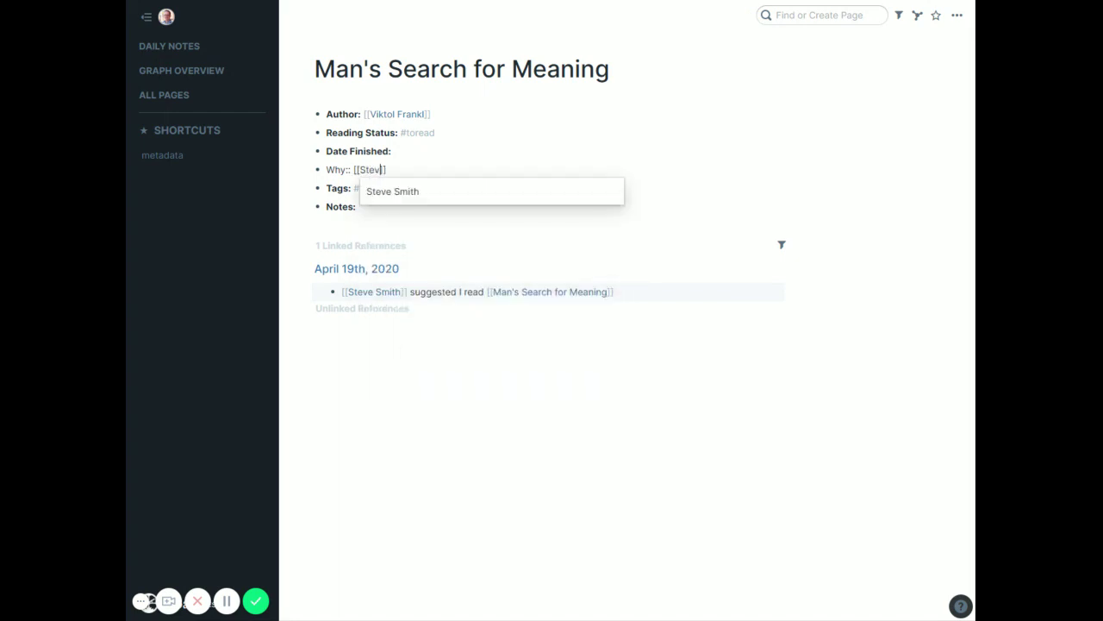
pyautogui.press('Return')
pyautogui.write('suggstejaslkd fjkljasdkf jkl')
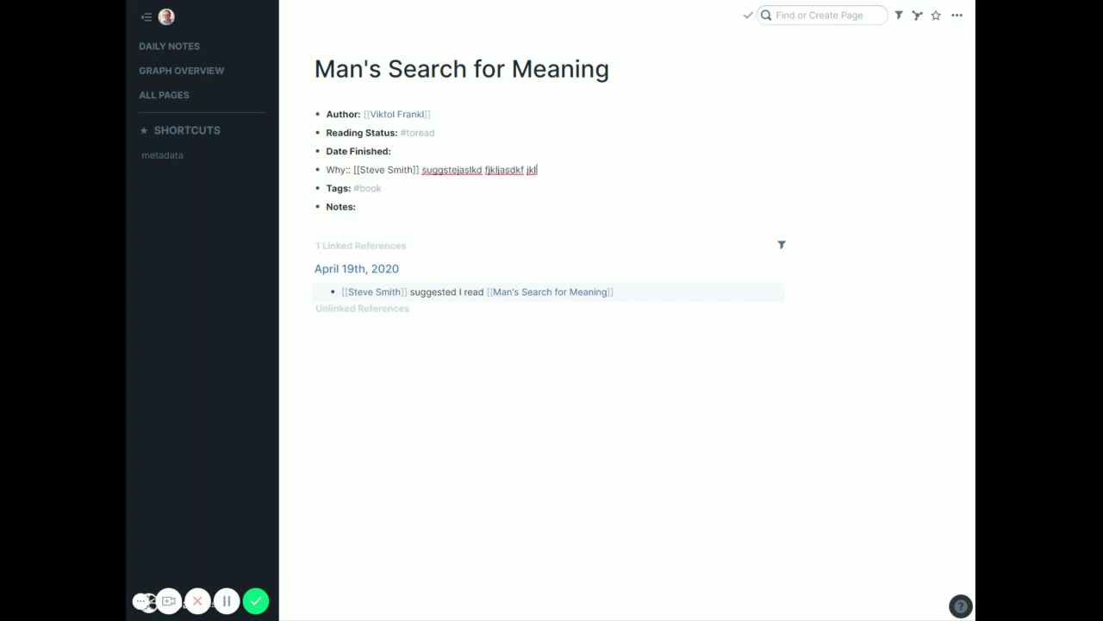
pyautogui.press('Down')
pyautogui.press('Down')
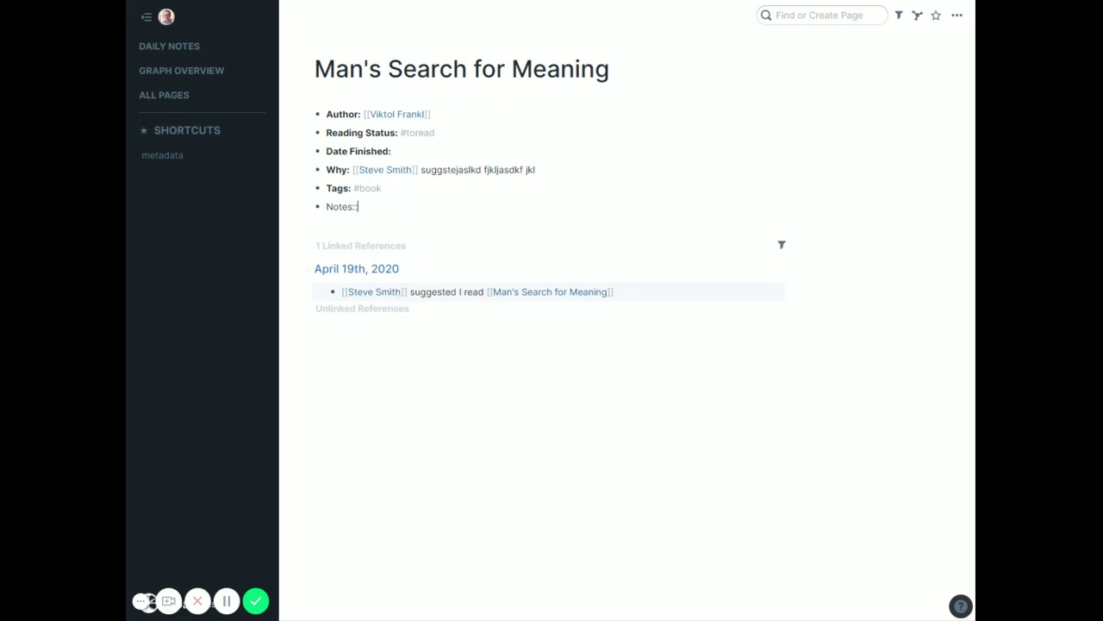
# Step: Open the toread tag's page and star it into Shortcuts
pyautogui.click(419, 134)
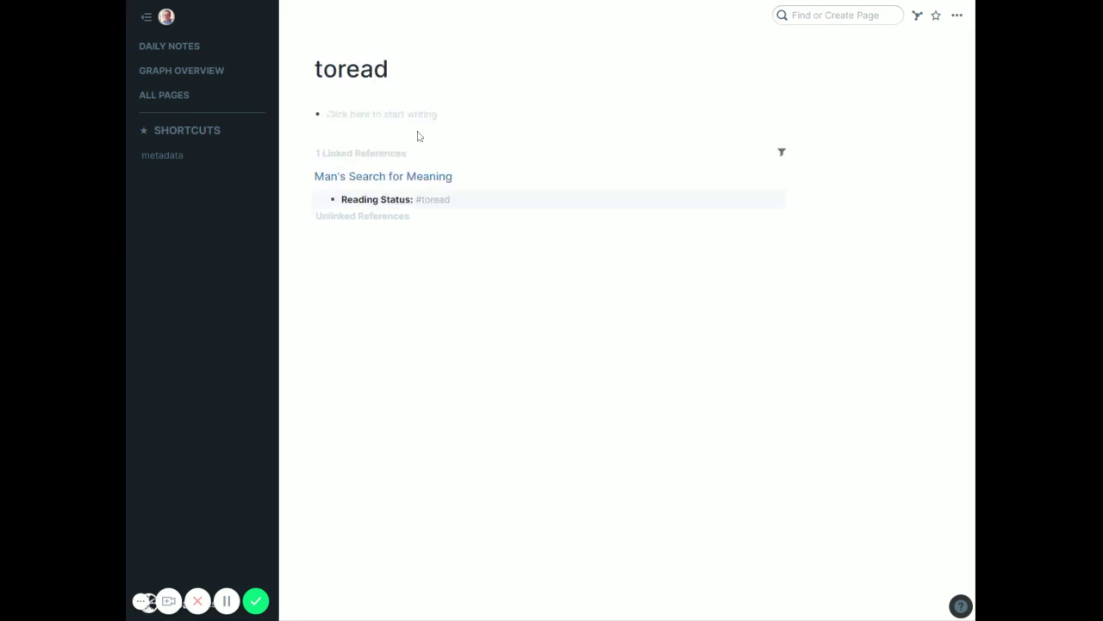
pyautogui.click(939, 17)
# Step: Set the book's Reading Status to Finished and Date Finished to today, April 19th, 2020
pyautogui.click(373, 180)
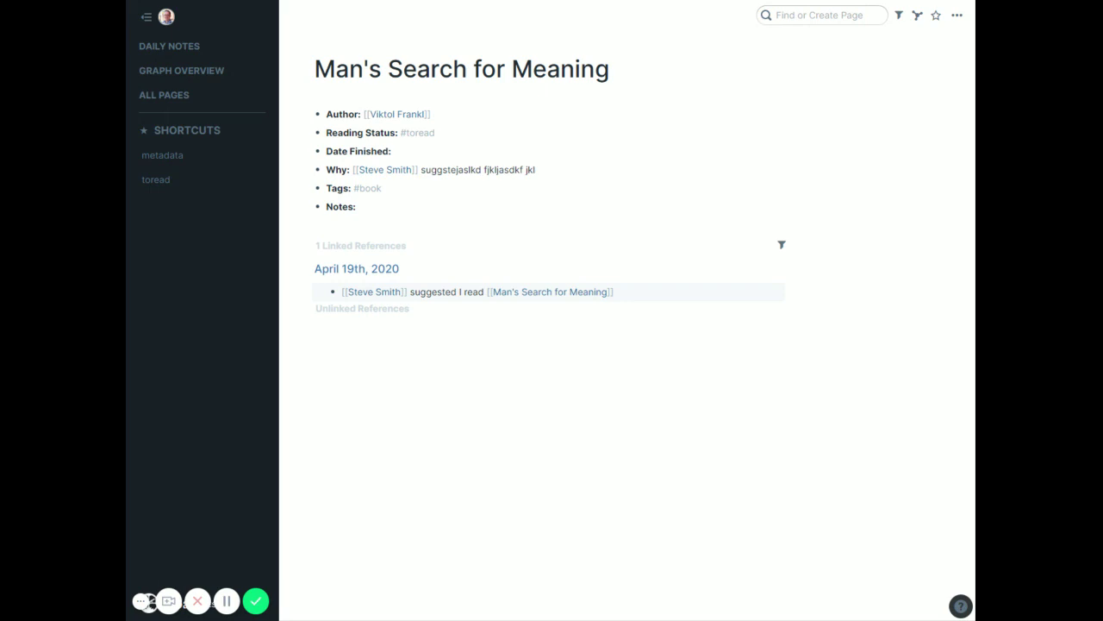
pyautogui.click(435, 133)
pyautogui.press('BackSpace')
pyautogui.press('BackSpace')
pyautogui.press('BackSpace')
pyautogui.press('BackSpace')
pyautogui.press('BackSpace')
pyautogui.press('BackSpace')
pyautogui.press('BackSpace')
pyautogui.write('Finished')
pyautogui.press('Down')
pyautogui.write('/tdo')
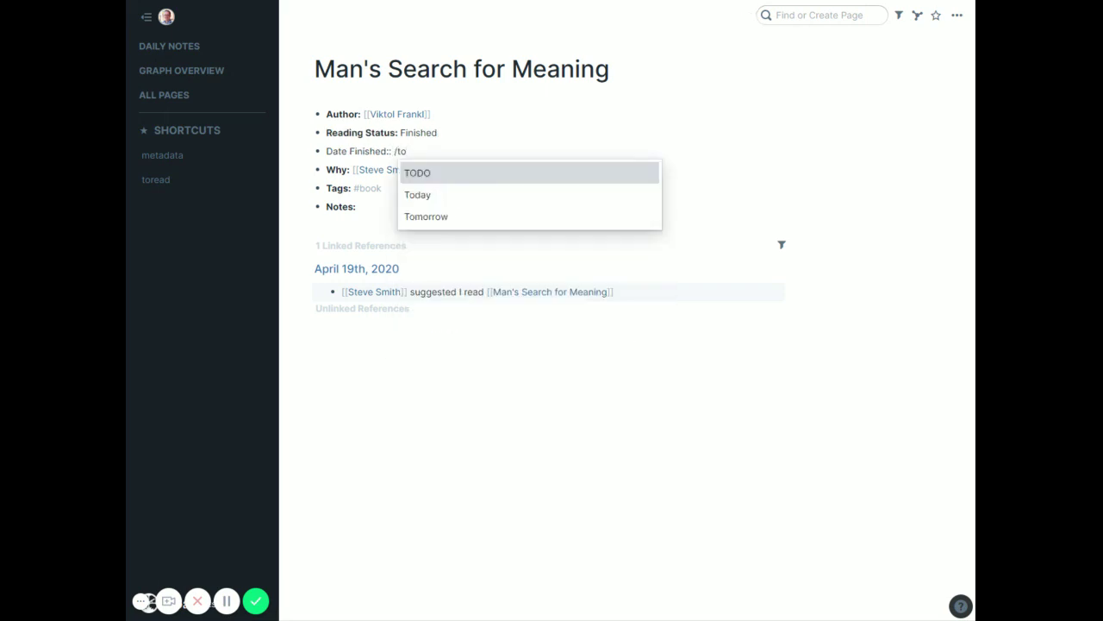
pyautogui.press('Down')
pyautogui.press('Return')
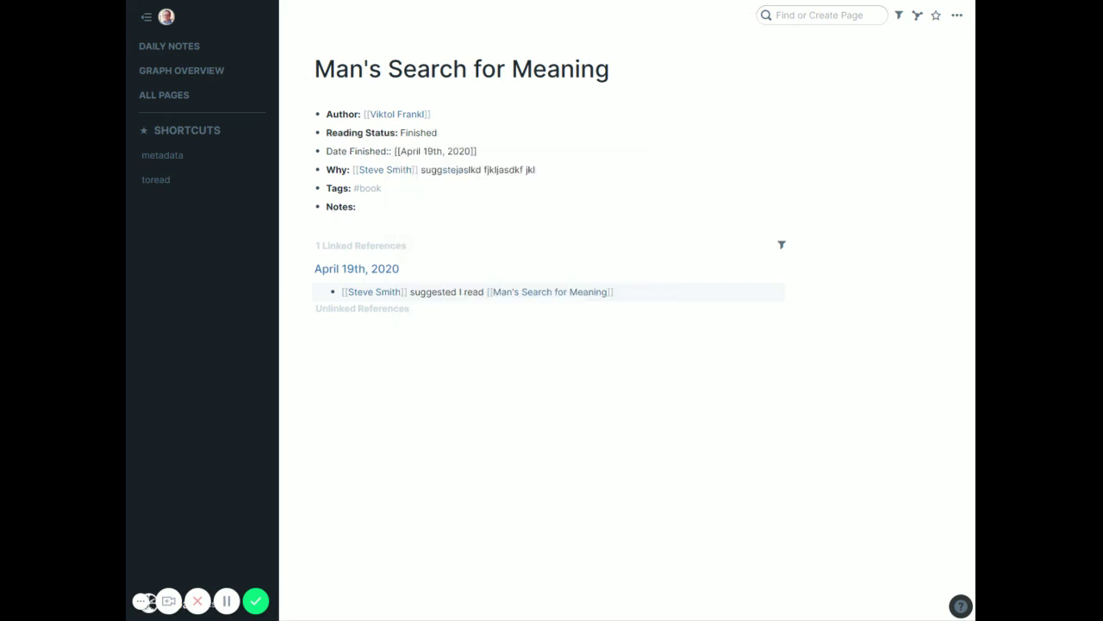
pyautogui.press('Down')
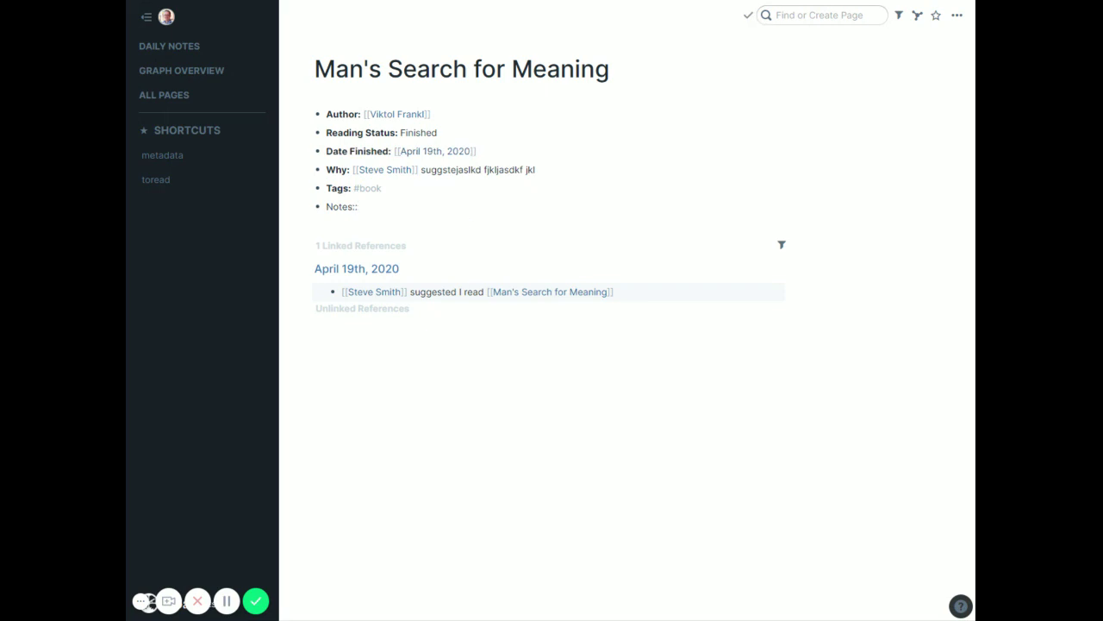
# Step: Paste the book notes as indented bullets under Notes
pyautogui.press('Return')
pyautogui.press('Tab')
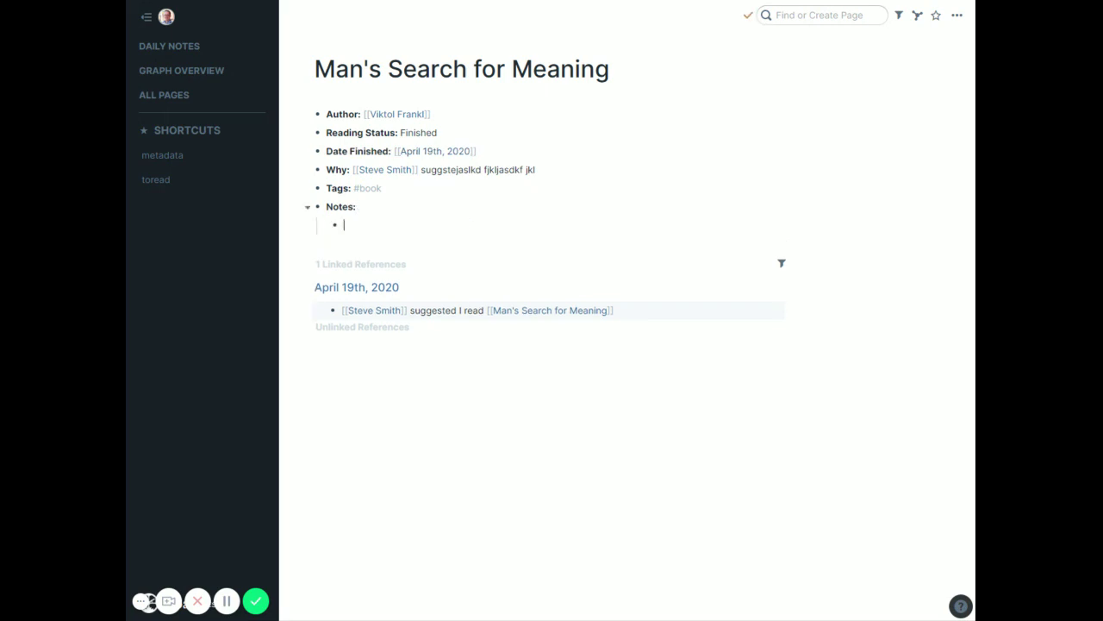
pyautogui.hotkey('ctrl', 'v')
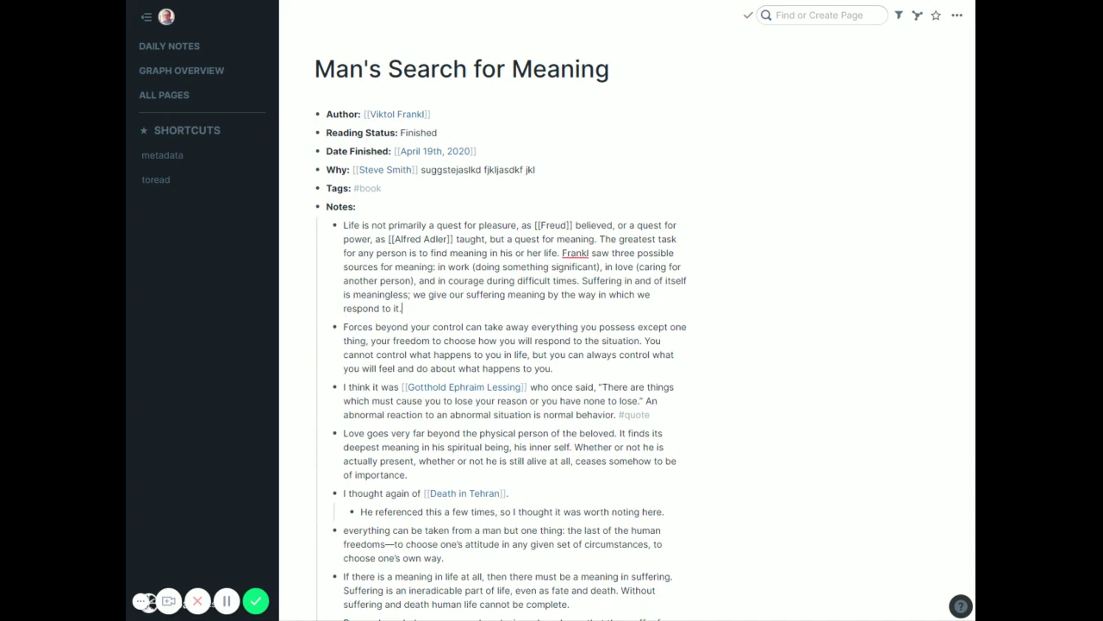
pyautogui.press('Escape')
pyautogui.scroll(-3, 759, 416)
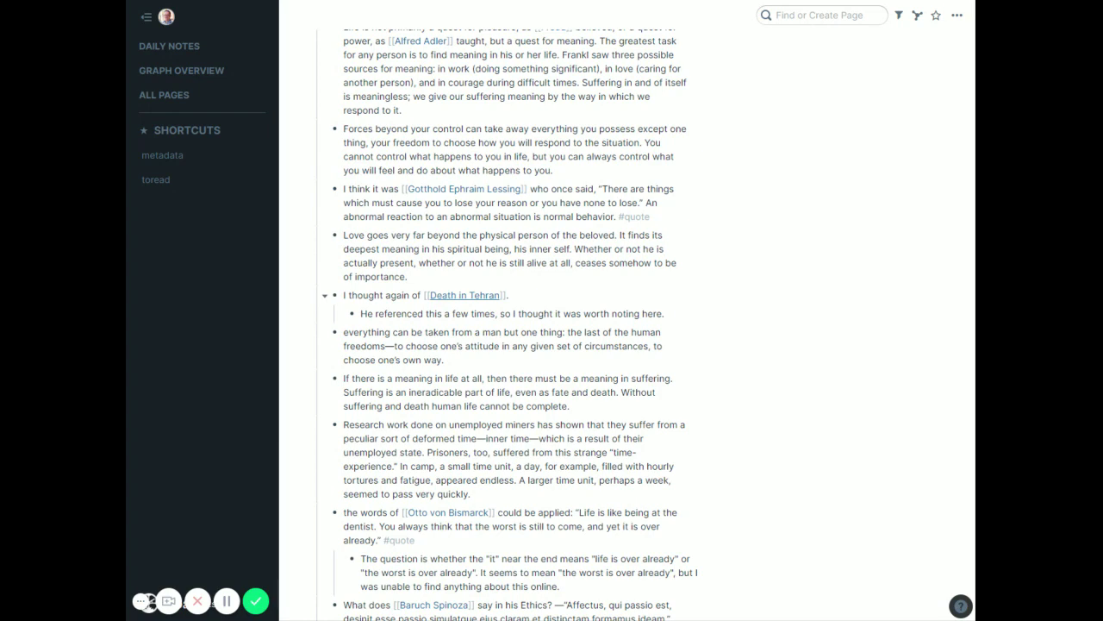
pyautogui.scroll(-2, 388, 345)
pyautogui.scroll(-3, 388, 345)
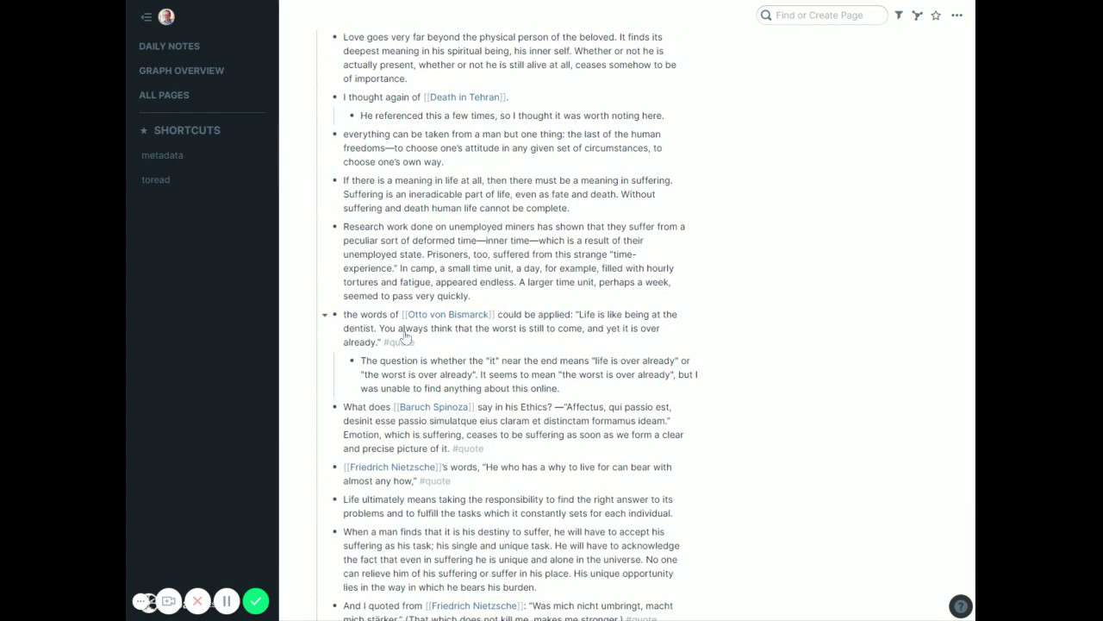
pyautogui.scroll(5, 388, 345)
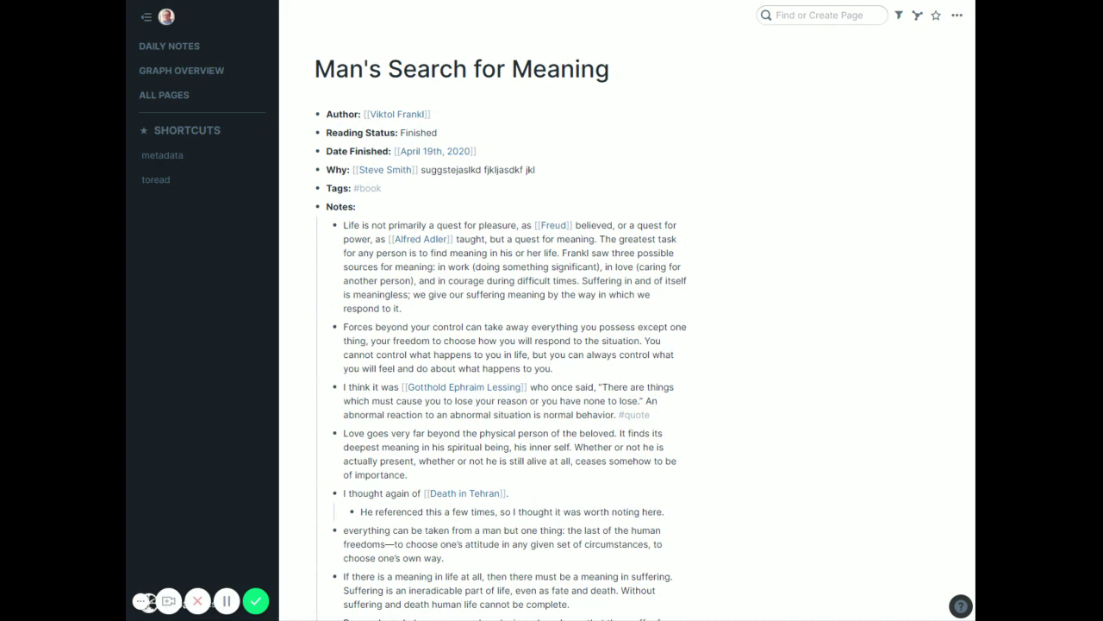
# Step: Go from the toread page via Daily Notes to the book page and follow its [[Freud]] note link
pyautogui.click(175, 184)
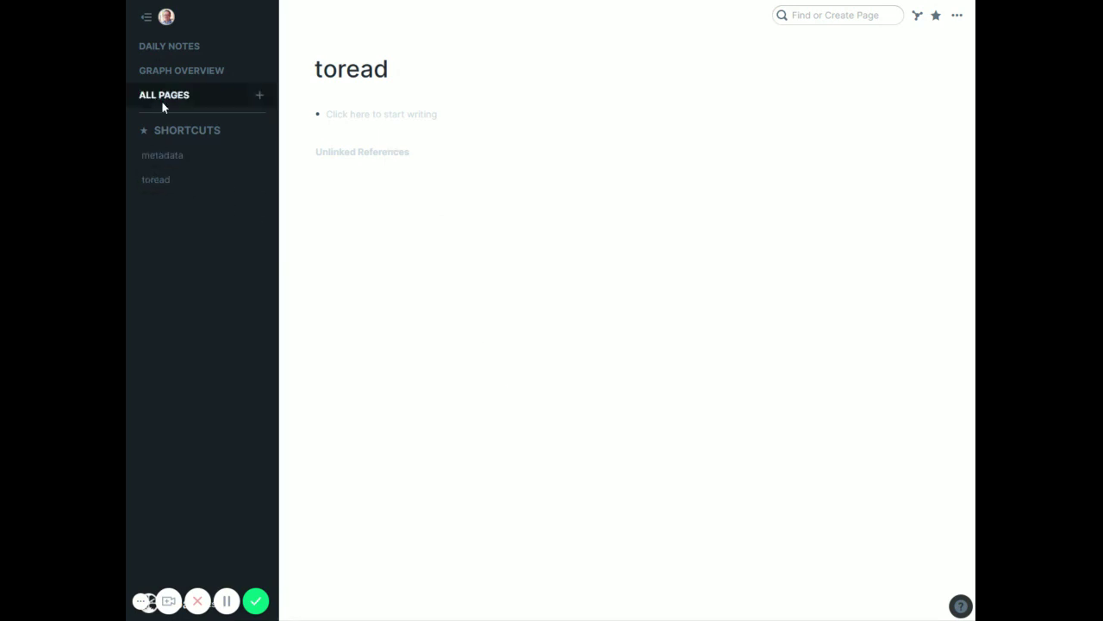
pyautogui.click(162, 50)
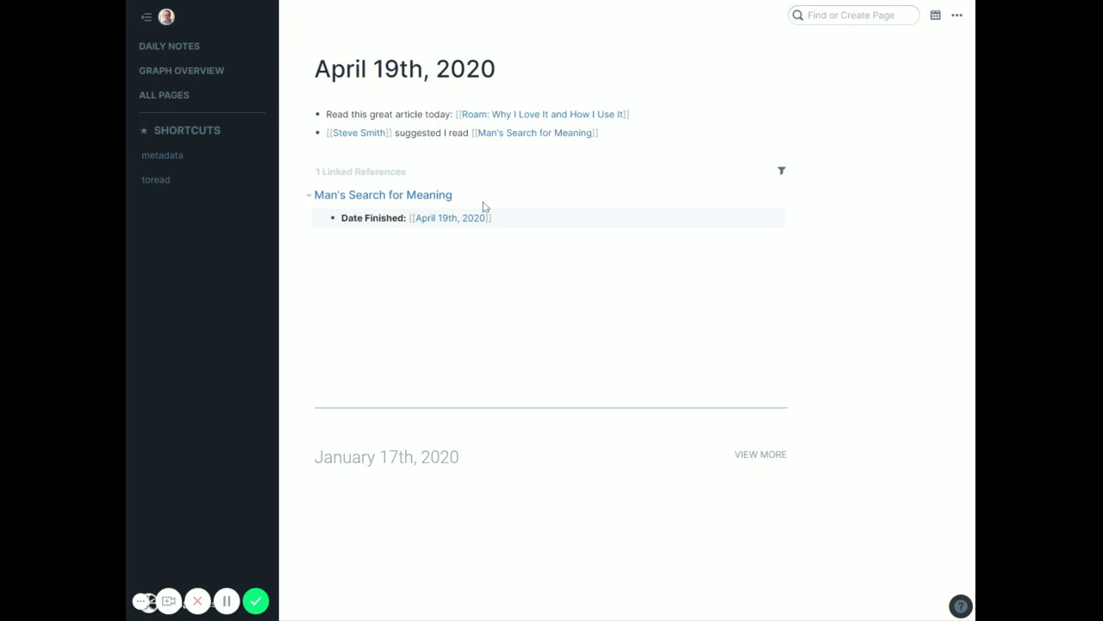
pyautogui.click(522, 133)
pyautogui.scroll(-1, 493, 401)
pyautogui.scroll(-2, 509, 327)
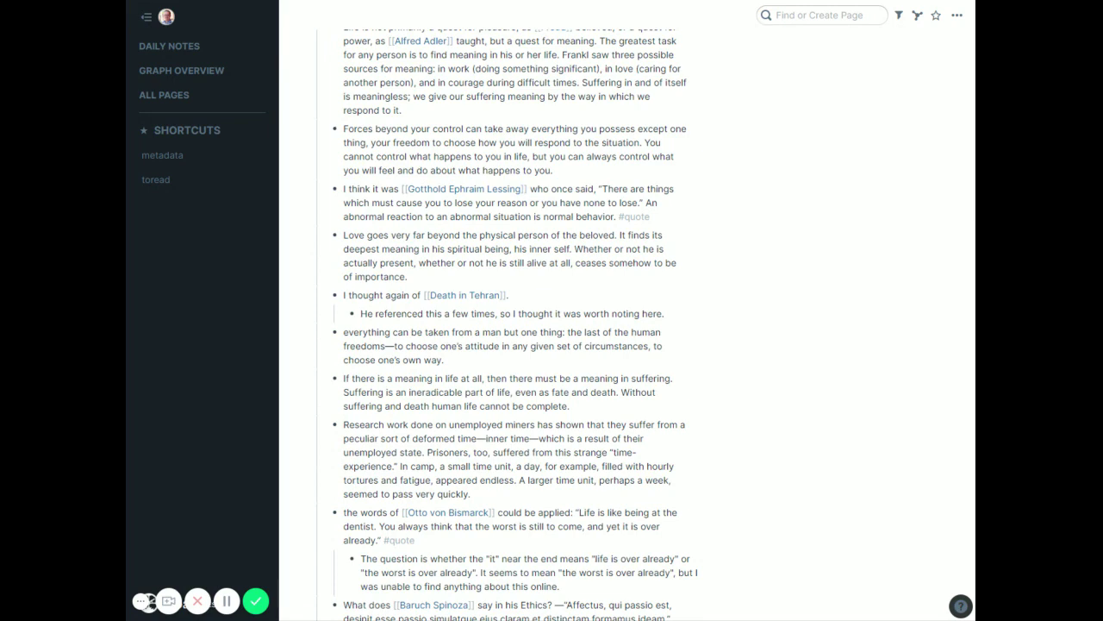
pyautogui.scroll(4, 509, 327)
pyautogui.click(532, 225)
pyautogui.click(774, 347)
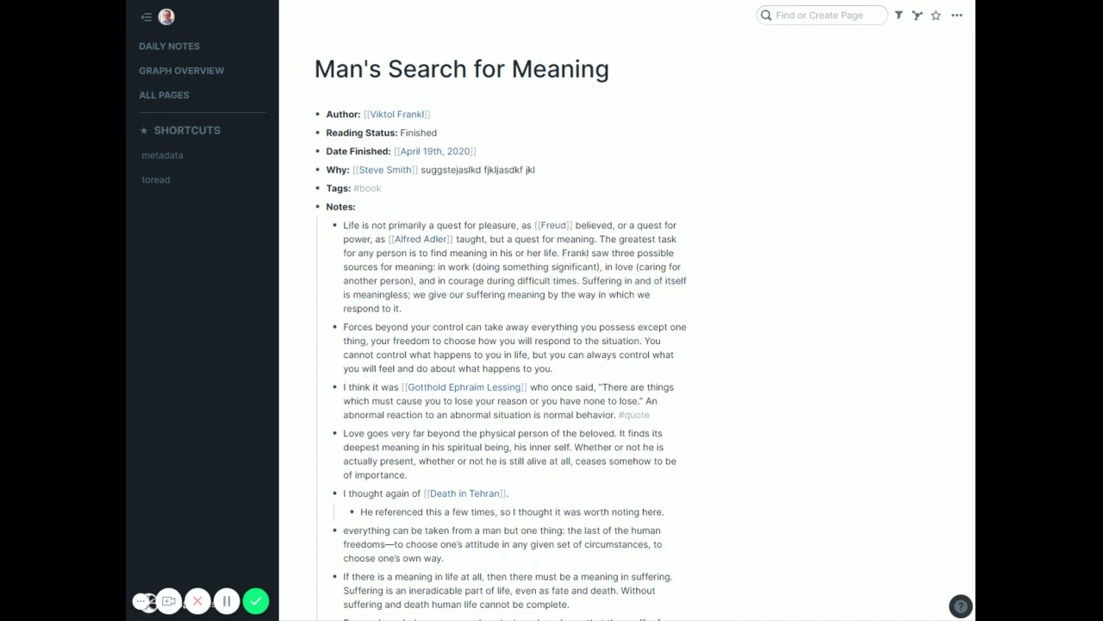
pyautogui.click(552, 226)
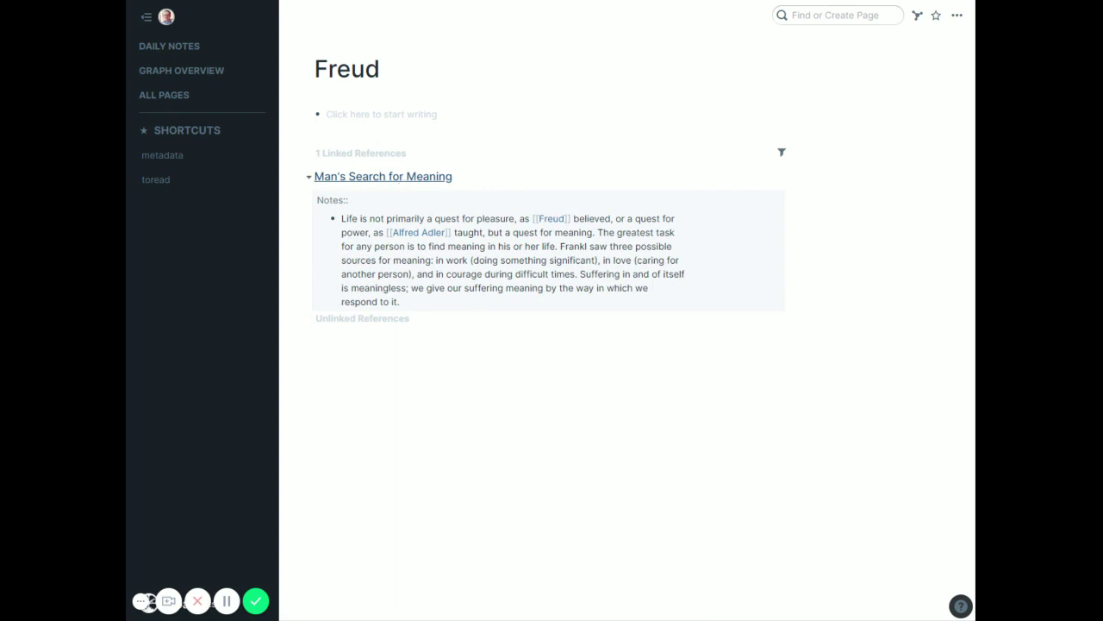
# Step: Below the April 19th suggestion bullet, add 'Exercise:' with a nested 'Ran 3 miles' bullet
pyautogui.click(169, 45)
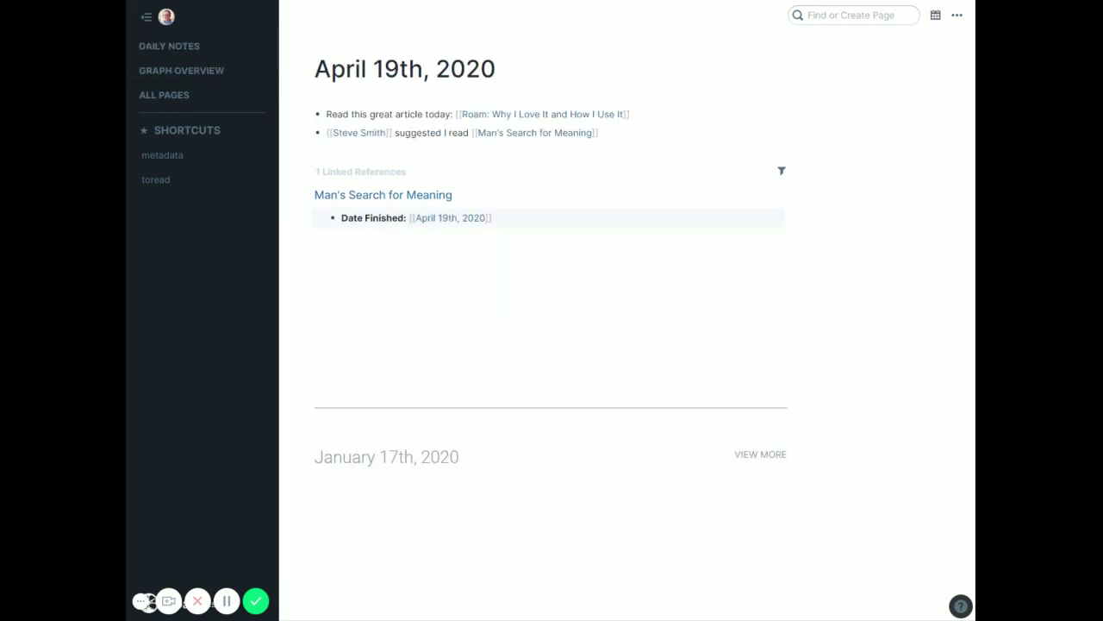
pyautogui.click(638, 134)
pyautogui.press('Return')
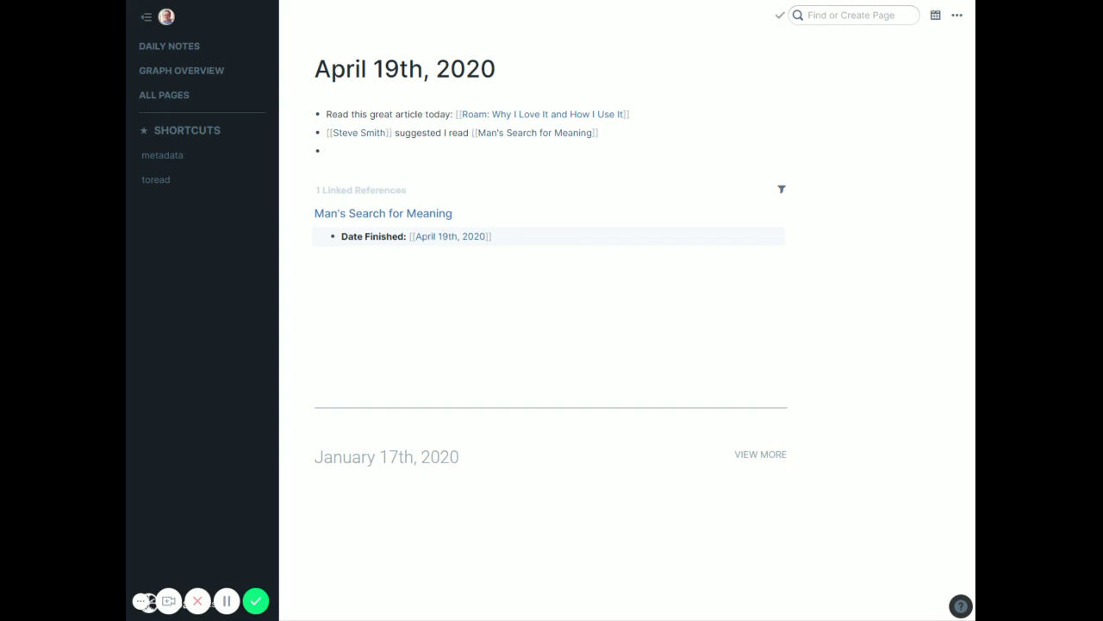
pyautogui.write('Exercise:')
pyautogui.press('Return')
pyautogui.press('Tab')
pyautogui.write('Ran 3 miles')
# Step: Add a top-level 'Reading:' bullet with nested 'Started [[Man's Search for Meaning]]'
pyautogui.press('Return')
pyautogui.hotkey('shift', 'Tab')
pyautogui.write('Reading:')
pyautogui.press('Return')
pyautogui.press('Tab')
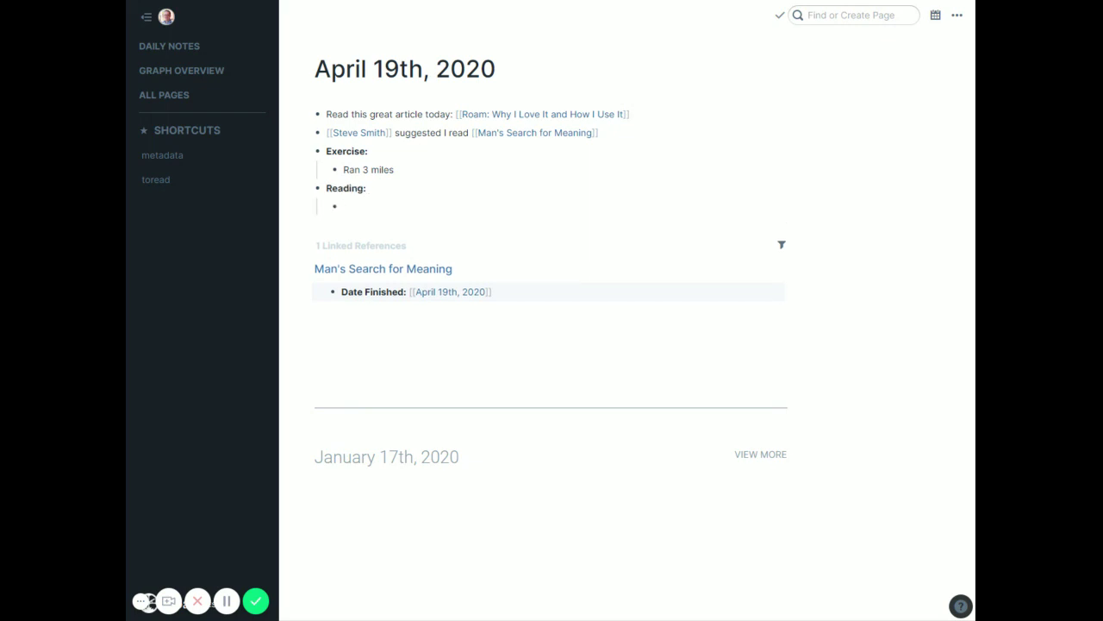
pyautogui.write('Started [[Mean')
pyautogui.press('Return')
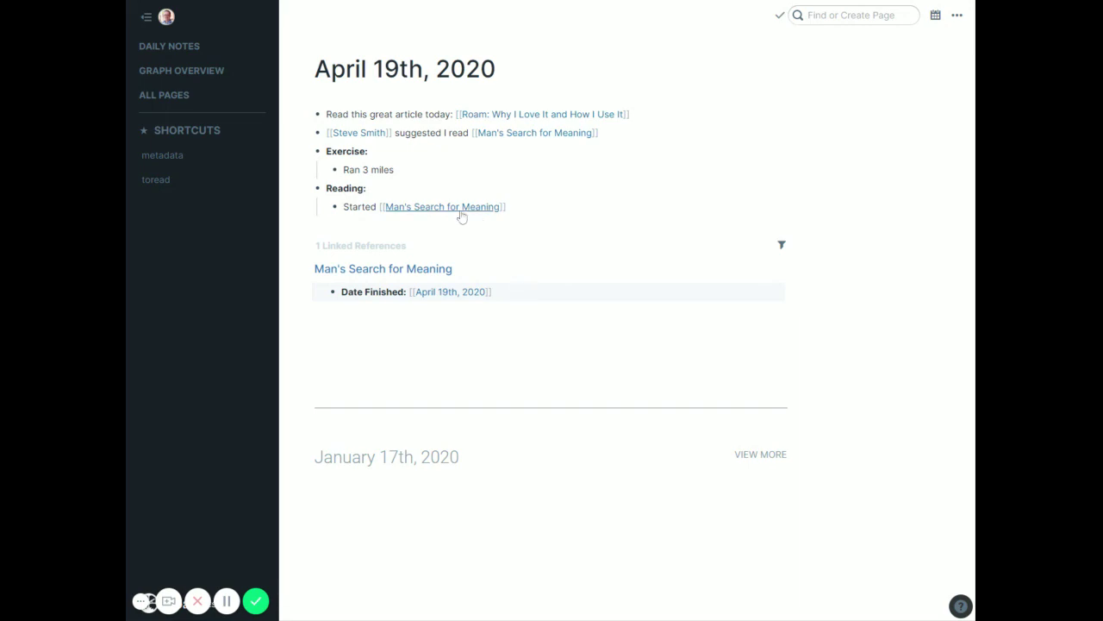
# Step: Review the book page's two April 19th linked references, then open the toread shortcut
pyautogui.click(458, 213)
pyautogui.scroll(-8, 500, 345)
pyautogui.scroll(-8, 500, 345)
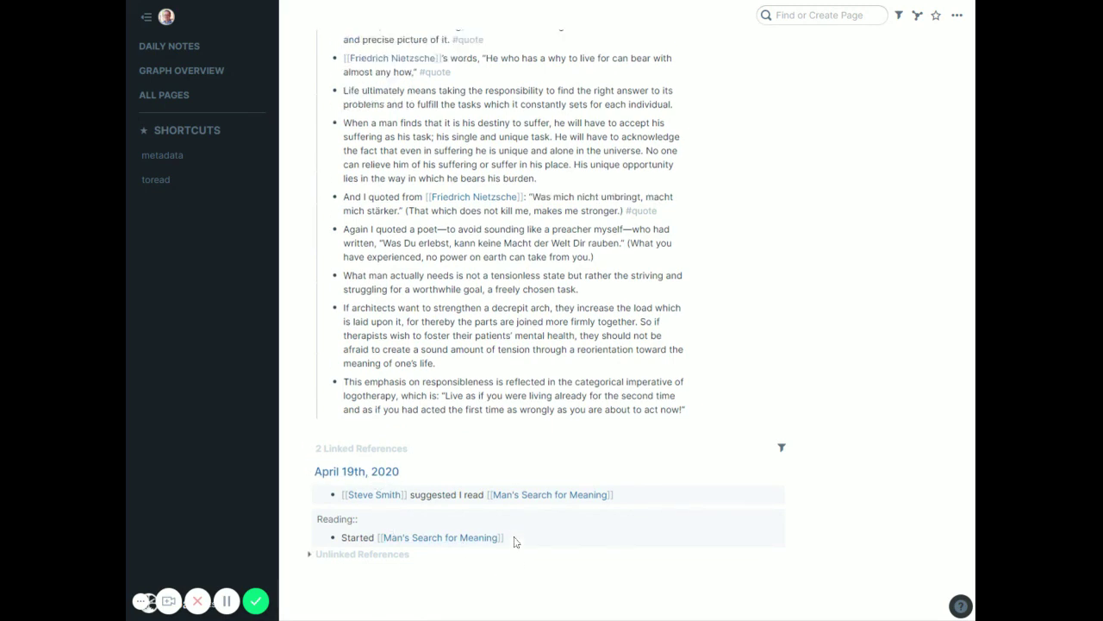
pyautogui.scroll(10, 512, 539)
pyautogui.click(216, 49)
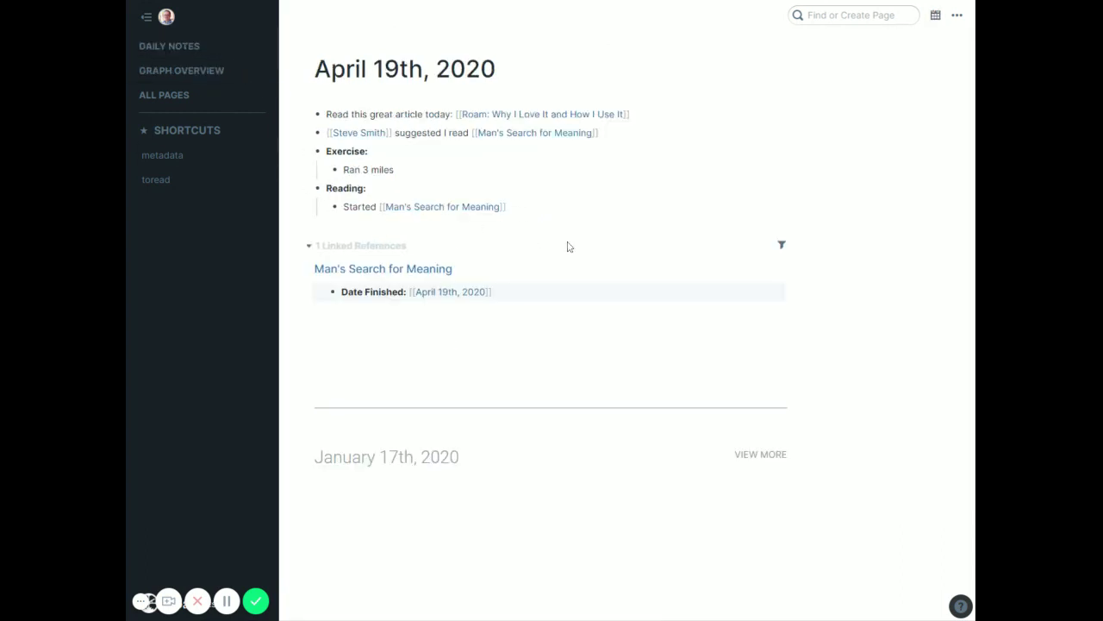
pyautogui.click(443, 207)
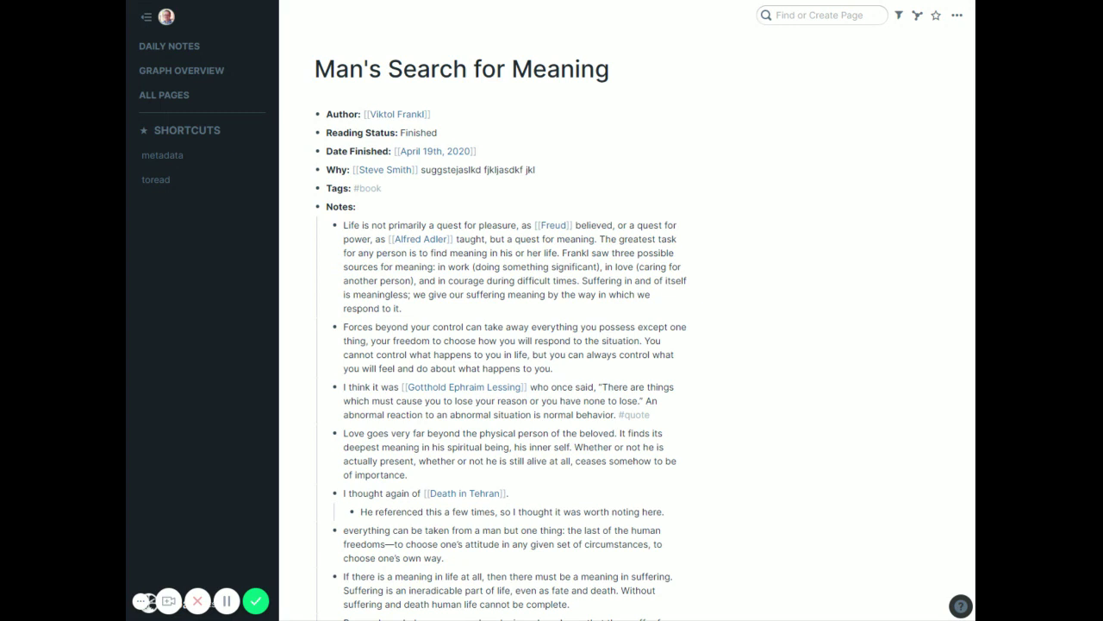
pyautogui.click(156, 181)
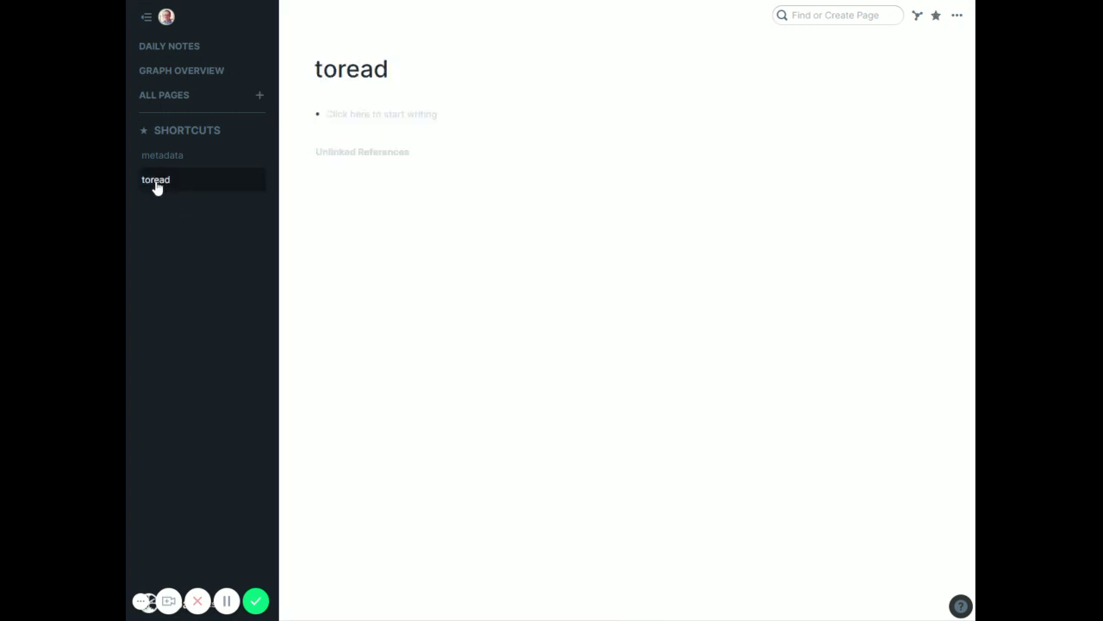